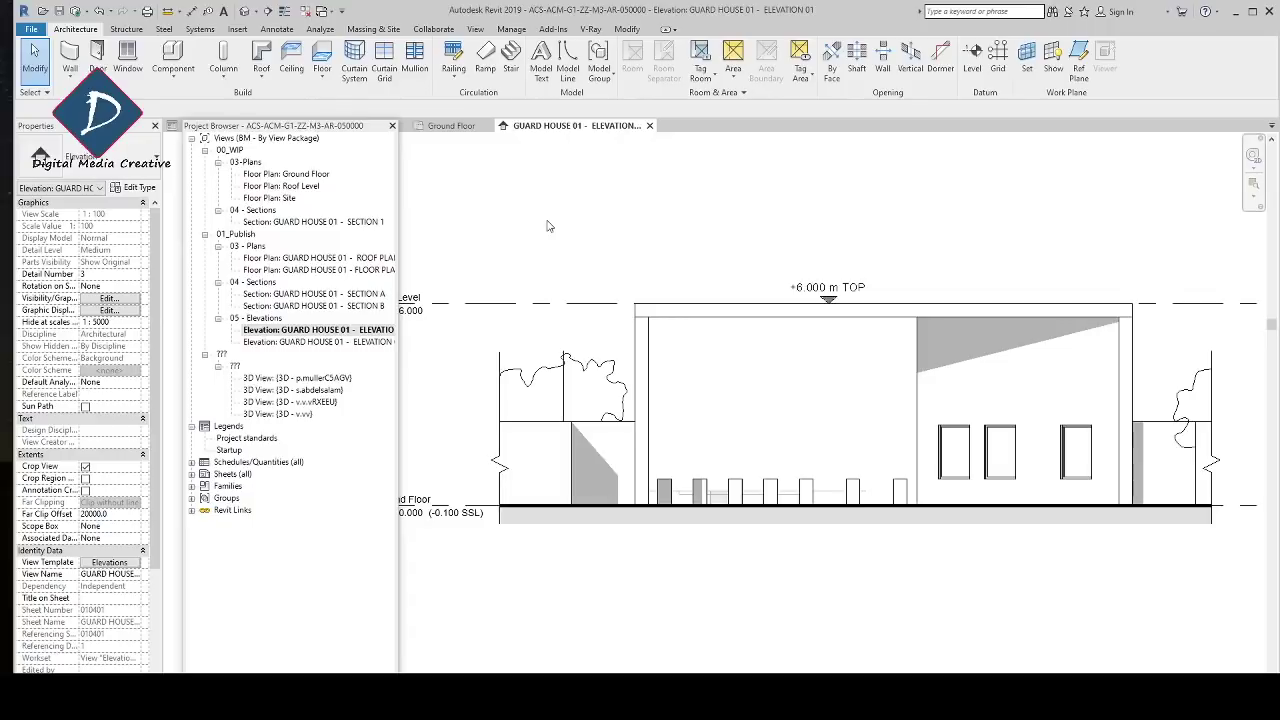
# - Open Export Setups DWG/DXF from the File menu's Export options
pyautogui.click(31, 29)
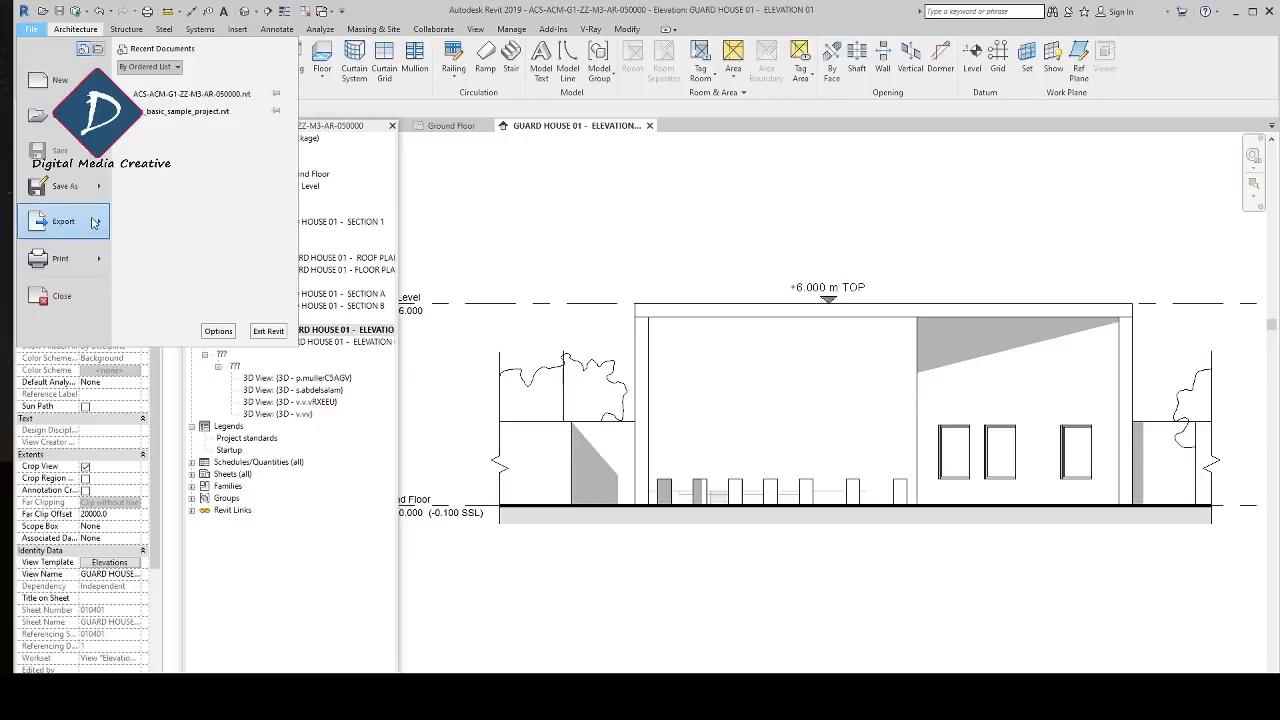
pyautogui.click(96, 234)
pyautogui.scroll(-3, 207, 312)
pyautogui.scroll(-1, 207, 314)
pyautogui.click(355, 289)
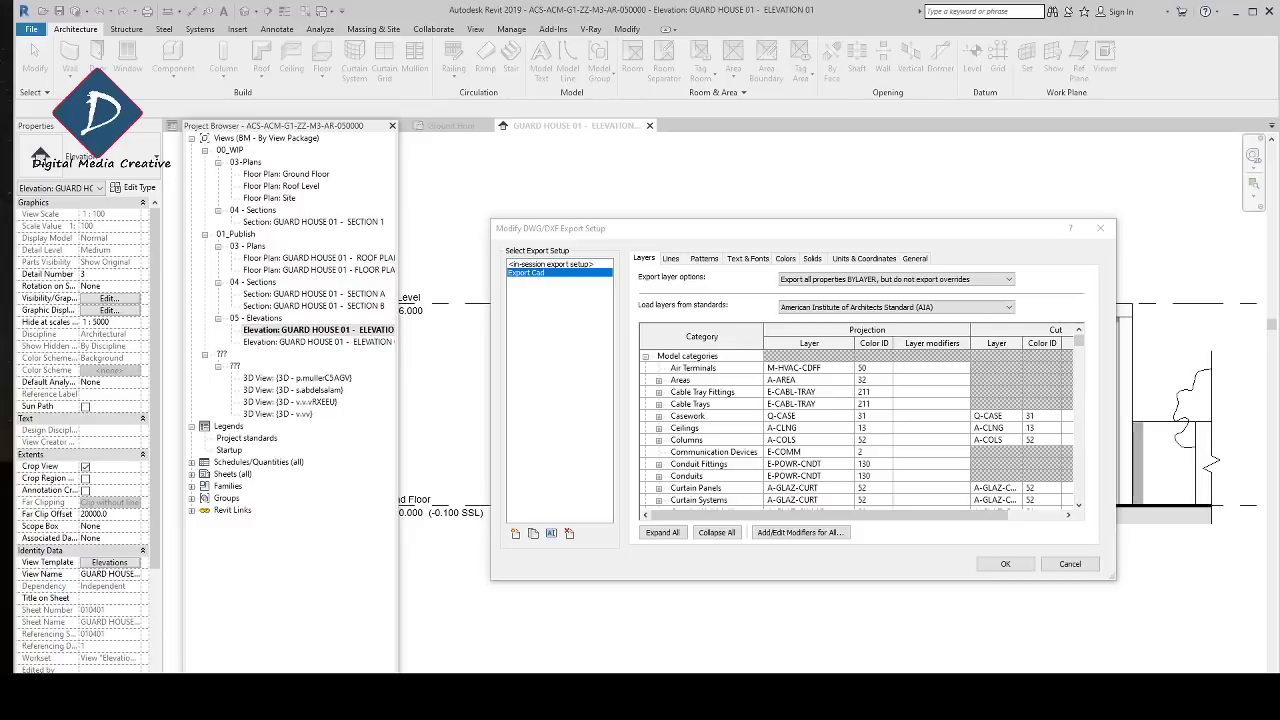
# - Choose 'Load settings from file...' as the layer standard and confirm replacing existing layer settings
pyautogui.click(835, 307)
pyautogui.click(842, 356)
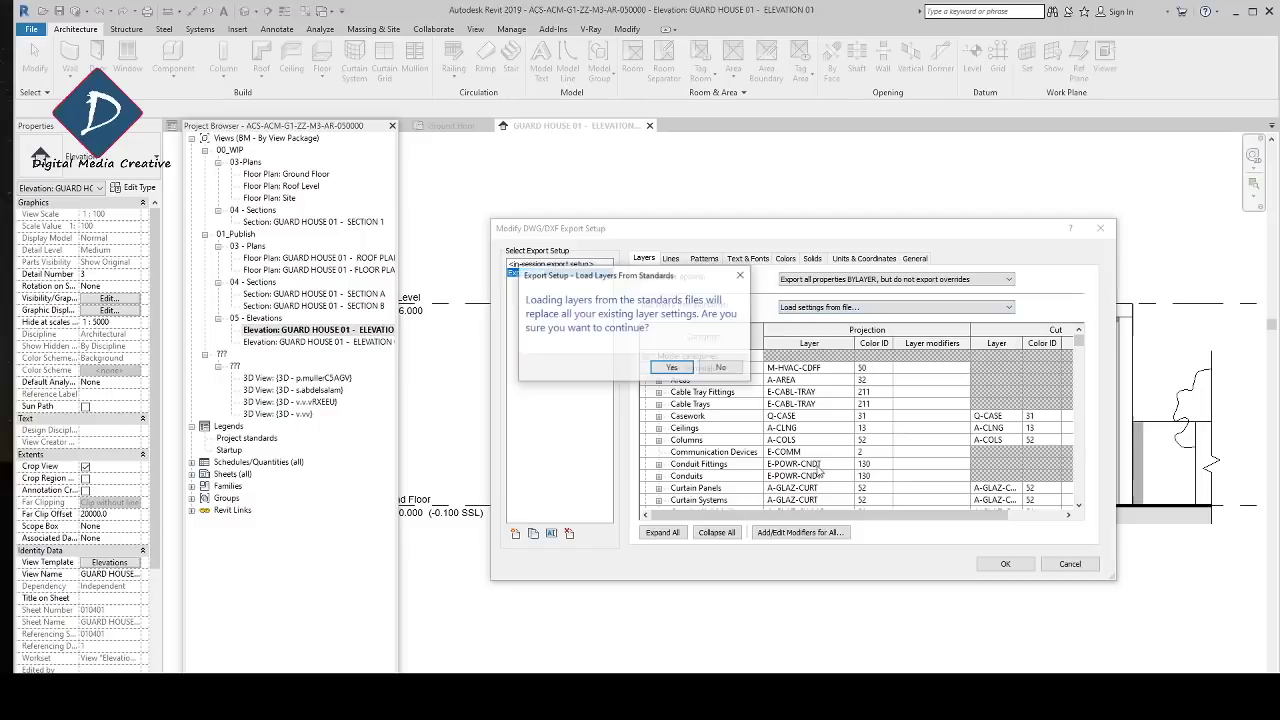
pyautogui.click(671, 368)
pyautogui.click(706, 274)
# - Load export layers from 'export to revit.txt' in D:\Works\00_Libraries
pyautogui.click(724, 350)
pyautogui.click(664, 343)
pyautogui.doubleClick(664, 343)
pyautogui.doubleClick(672, 342)
pyautogui.click(675, 332)
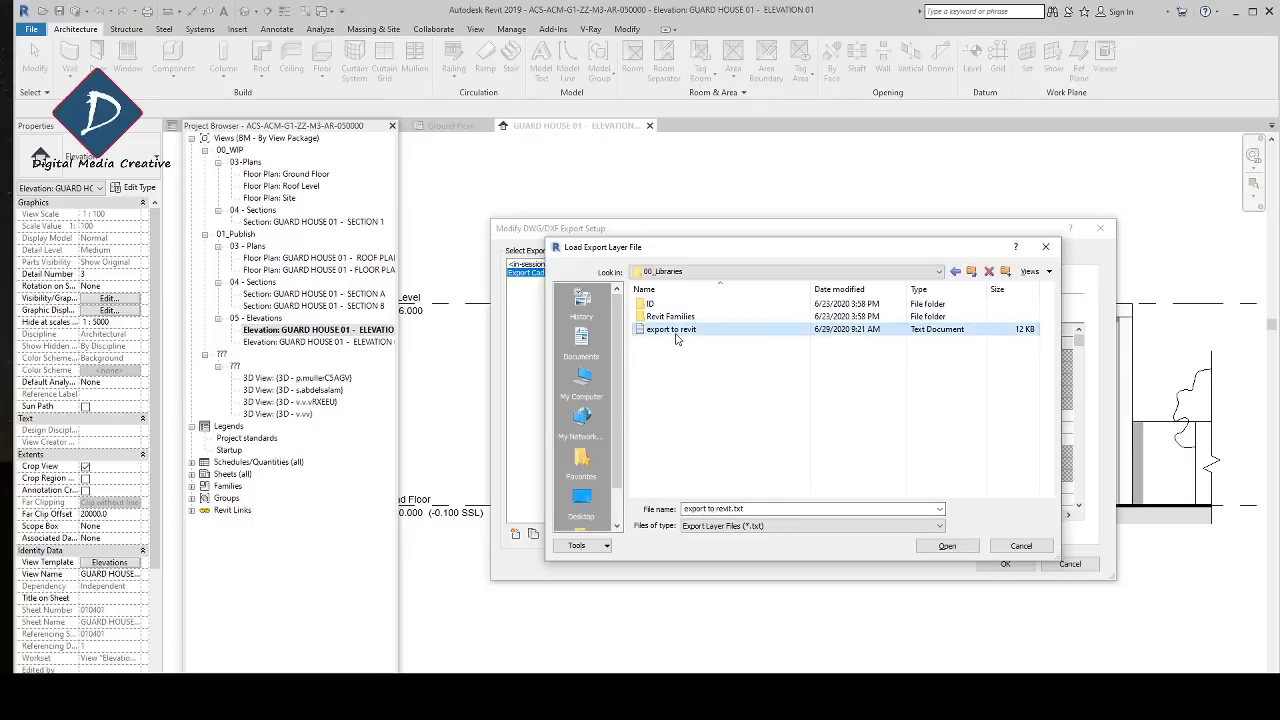
pyautogui.click(947, 546)
pyautogui.moveTo(854, 342); pyautogui.dragTo(874, 342)
pyautogui.click(895, 307)
pyautogui.click(880, 324)
pyautogui.scroll(-1, 825, 425)
pyautogui.scroll(-1, 825, 425)
pyautogui.scroll(-2, 822, 455)
pyautogui.scroll(-3, 822, 455)
pyautogui.scroll(-2, 822, 455)
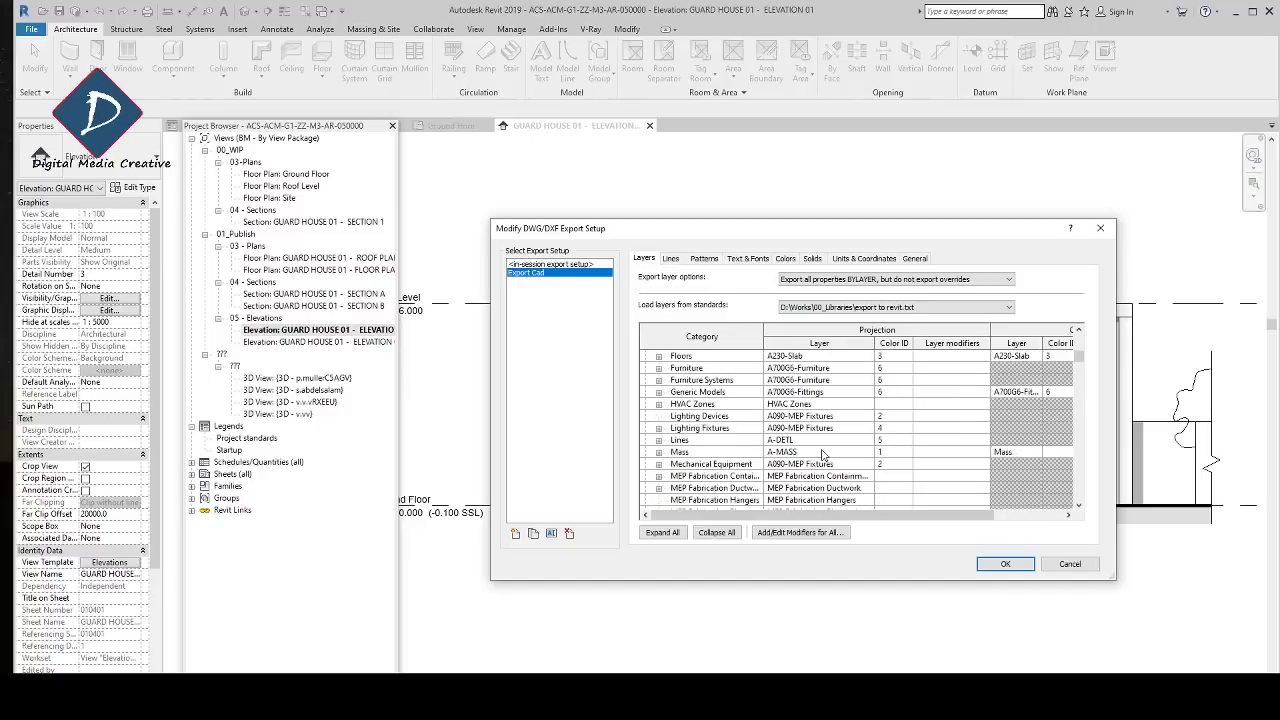
pyautogui.scroll(-1, 822, 455)
pyautogui.scroll(-1, 822, 455)
pyautogui.scroll(-2, 822, 455)
pyautogui.scroll(-2, 822, 455)
pyautogui.scroll(-4, 833, 459)
pyautogui.scroll(-2, 835, 450)
pyautogui.scroll(-2, 837, 441)
pyautogui.scroll(-2, 836, 440)
pyautogui.scroll(-3, 837, 440)
pyautogui.scroll(1, 837, 440)
pyautogui.scroll(2, 838, 440)
pyautogui.scroll(3, 838, 440)
pyautogui.scroll(3, 838, 440)
pyautogui.scroll(2, 838, 440)
pyautogui.scroll(4, 838, 440)
pyautogui.scroll(6, 838, 440)
pyautogui.scroll(1, 838, 440)
pyautogui.scroll(5, 838, 440)
pyautogui.scroll(2, 838, 438)
# - Preview 'export to revit.txt' in Notepad, then open the 'Export settings' workbook in Excel
pyautogui.moveTo(900, 137); pyautogui.dragTo(754, 167)
pyautogui.click(804, 312)
pyautogui.doubleClick(806, 312)
pyautogui.click(642, 126)
pyautogui.click(847, 387)
pyautogui.click(801, 294)
pyautogui.doubleClick(801, 294)
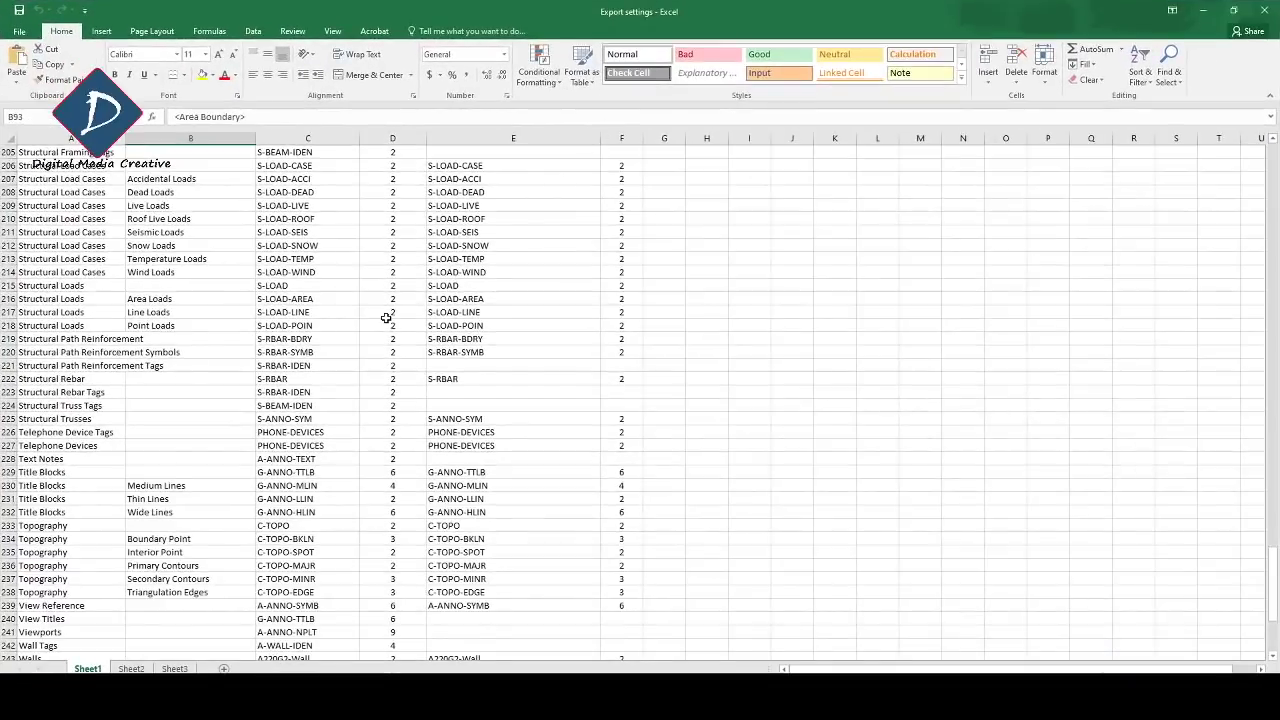
pyautogui.scroll(12, 386, 318)
pyautogui.scroll(12, 390, 318)
pyautogui.scroll(12, 394, 318)
pyautogui.scroll(13, 398, 318)
pyautogui.scroll(10, 398, 318)
pyautogui.scroll(9, 437, 314)
pyautogui.scroll(-3, 202, 314)
pyautogui.moveTo(78, 195); pyautogui.dragTo(126, 645)
pyautogui.click(285, 360)
pyautogui.scroll(17, 309, 445)
pyautogui.scroll(12, 309, 445)
pyautogui.scroll(12, 309, 445)
pyautogui.scroll(12, 309, 445)
pyautogui.scroll(12, 309, 445)
pyautogui.scroll(8, 309, 445)
pyautogui.moveTo(190, 316); pyautogui.dragTo(188, 627)
pyautogui.moveTo(396, 310); pyautogui.dragTo(393, 580)
pyautogui.scroll(-7, 450, 300)
pyautogui.scroll(7, 445, 302)
pyautogui.scroll(-4, 190, 335)
pyautogui.moveTo(74, 152); pyautogui.dragTo(55, 540)
pyautogui.scroll(4, 136, 555)
pyautogui.moveTo(169, 316); pyautogui.dragTo(171, 605)
pyautogui.moveTo(298, 311); pyautogui.dragTo(288, 576)
pyautogui.moveTo(385, 311); pyautogui.dragTo(392, 590)
pyautogui.moveTo(511, 311); pyautogui.dragTo(510, 528)
pyautogui.moveTo(305, 311)
pyautogui.mouseDown()
pyautogui.moveTo(390, 362)
pyautogui.moveTo(378, 418)
pyautogui.mouseUp()
pyautogui.moveTo(480, 312); pyautogui.dragTo(628, 320)
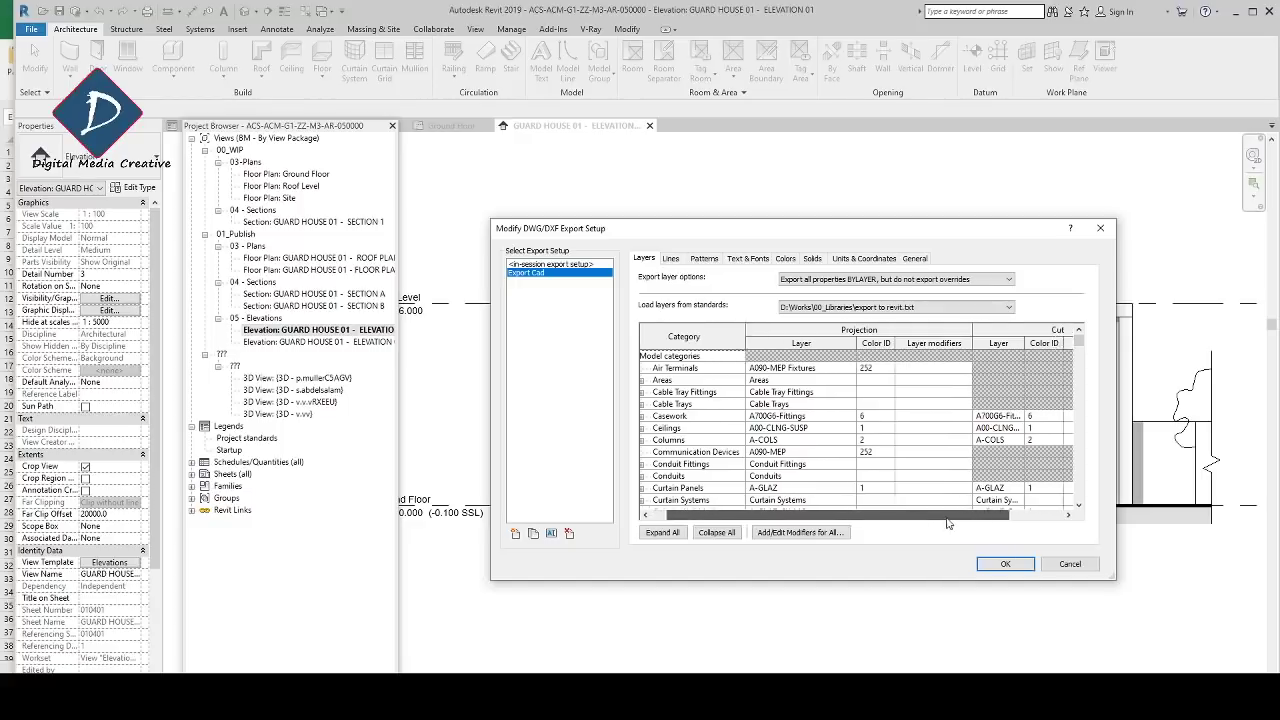
pyautogui.moveTo(928, 516); pyautogui.dragTo(998, 516)
pyautogui.click(1060, 561)
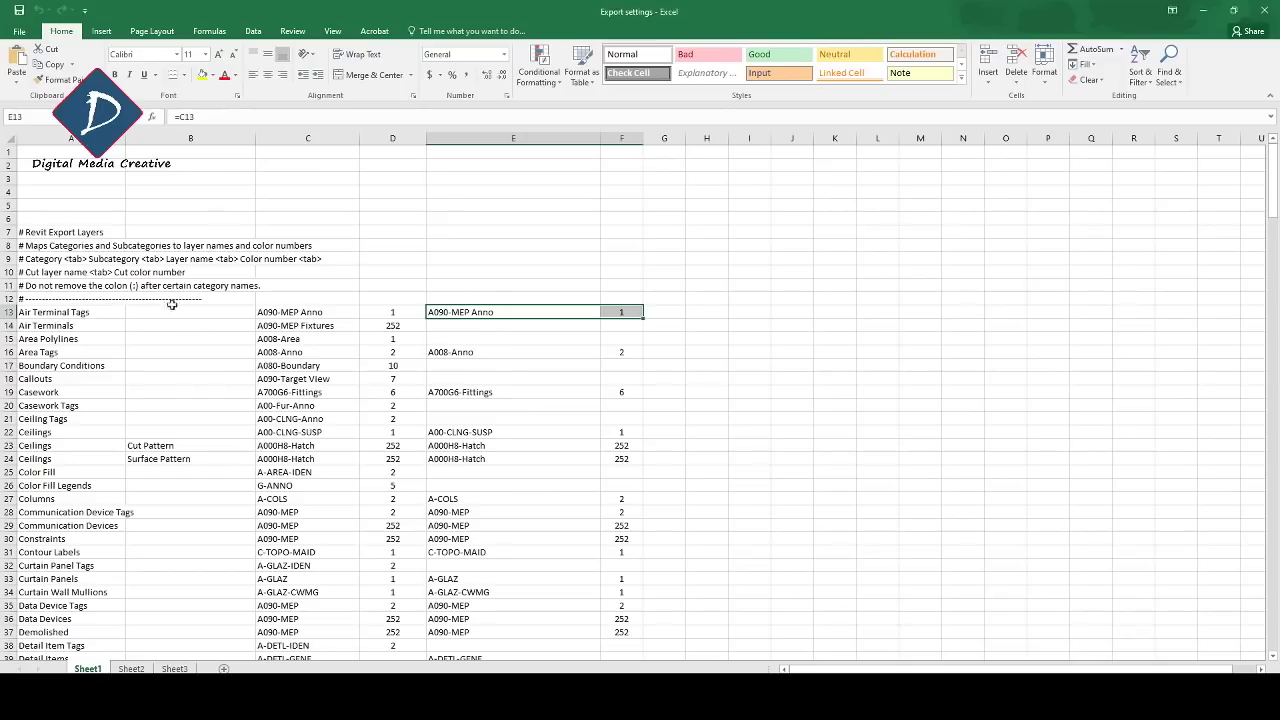
pyautogui.click(190, 326)
pyautogui.moveTo(290, 313); pyautogui.dragTo(619, 315)
pyautogui.click(792, 353)
pyautogui.click(312, 313)
pyautogui.scroll(-2, 304, 313)
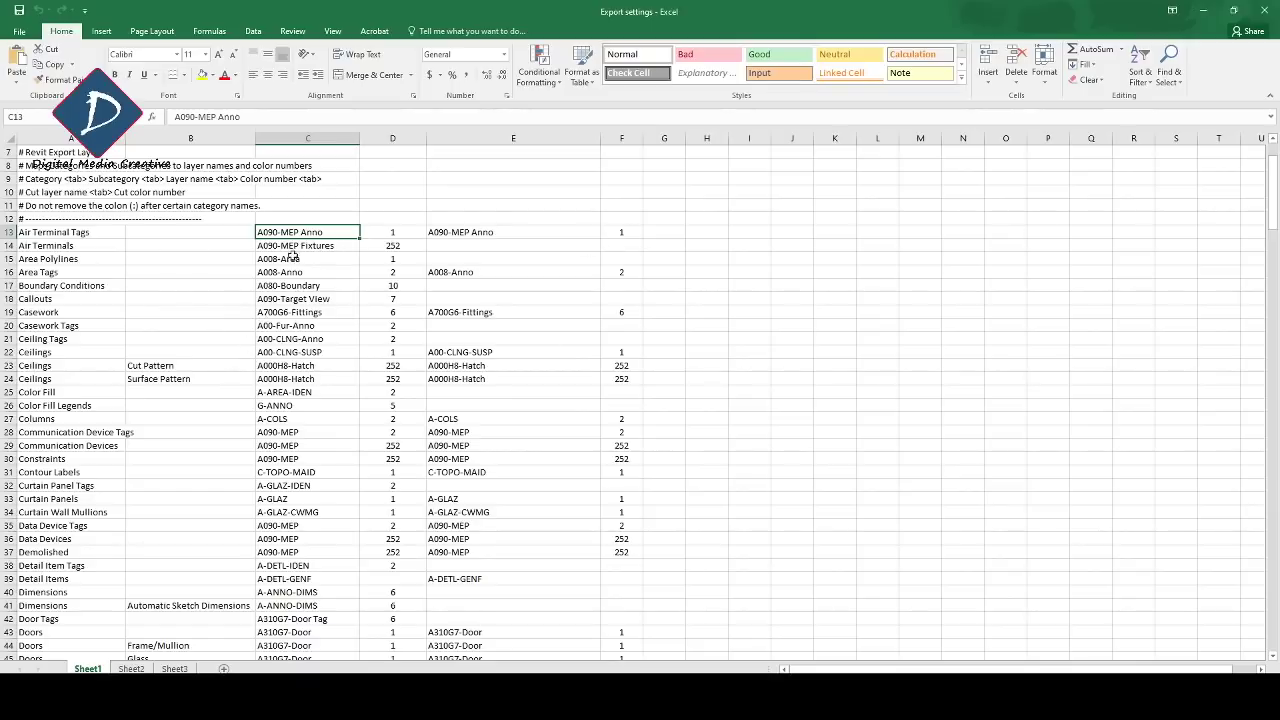
pyautogui.moveTo(292, 312); pyautogui.dragTo(292, 498)
pyautogui.scroll(-4, 294, 410)
pyautogui.scroll(-2, 293, 413)
pyautogui.scroll(-1, 392, 430)
pyautogui.scroll(-2, 368, 312)
pyautogui.scroll(-5, 325, 355)
pyautogui.scroll(-5, 320, 410)
pyautogui.scroll(-6, 350, 445)
pyautogui.scroll(-6, 380, 440)
pyautogui.scroll(5, 395, 425)
pyautogui.scroll(10, 395, 330)
pyautogui.scroll(-7, 396, 418)
pyautogui.scroll(-6, 398, 426)
pyautogui.scroll(4, 395, 431)
pyautogui.scroll(12, 395, 431)
pyautogui.scroll(9, 395, 428)
pyautogui.scroll(7, 396, 422)
# - Select and copy the whole layer table on the Export settings sheet
pyautogui.click(420, 302)
pyautogui.hotkey('ctrl', 'a')
pyautogui.hotkey('alt', 'Tab')
# - Paste the copied layer table into a new Notepad file
pyautogui.press('super')
pyautogui.write('text')
pyautogui.click(186, 341)
pyautogui.hotkey('ctrl', 'v')
pyautogui.scroll(10, 508, 407)
pyautogui.scroll(10, 530, 412)
pyautogui.scroll(10, 555, 418)
pyautogui.scroll(10, 585, 427)
pyautogui.scroll(5, 585, 427)
# - Save the Notepad text as 'cad standard' in D:\Works\00_Libraries and return to Excel
pyautogui.click(110, 144)
pyautogui.click(150, 215)
pyautogui.click(215, 184)
pyautogui.doubleClick(465, 395)
pyautogui.doubleClick(270, 290)
pyautogui.click(245, 441)
pyautogui.doubleClick(279, 250)
pyautogui.click(197, 441)
pyautogui.write('re')
pyautogui.press('Return')
pyautogui.hotkey('alt', 'F4')
pyautogui.click(834, 401)
# - Cancel Excel's pending copy and inspect a few cells, including E13's formula
pyautogui.click(665, 365)
pyautogui.press('Escape')
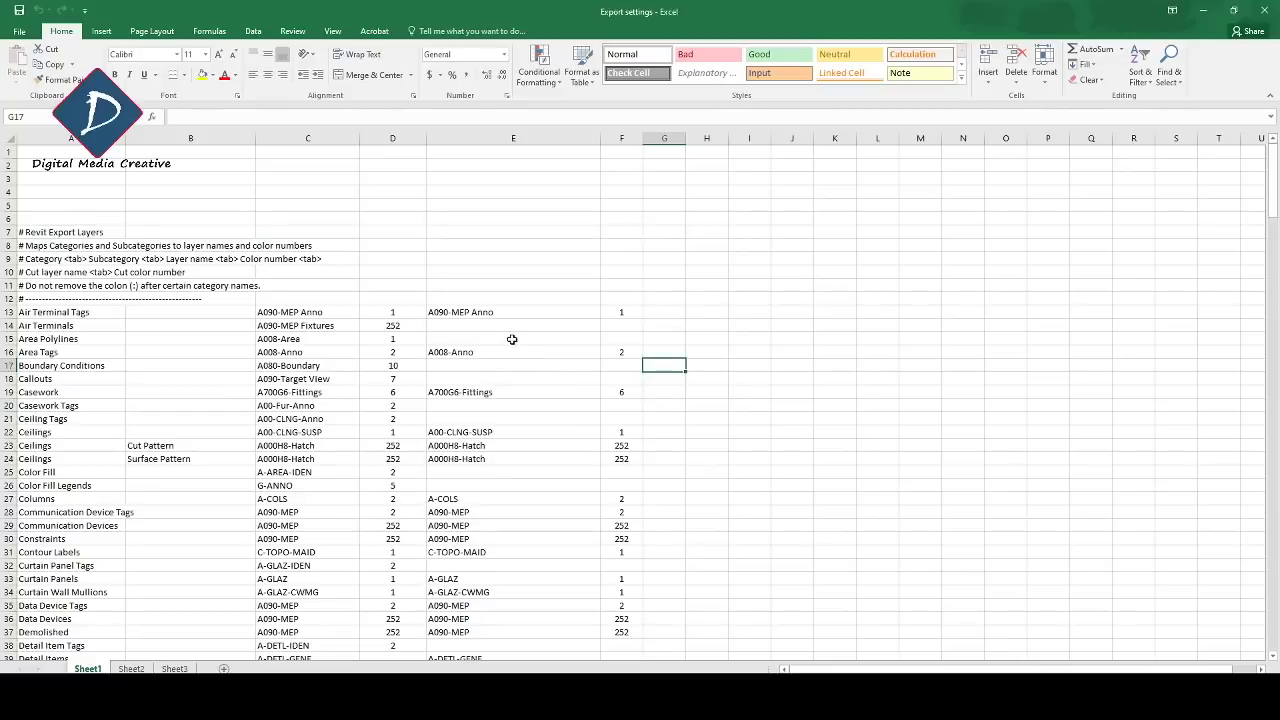
pyautogui.click(702, 243)
pyautogui.click(560, 312)
pyautogui.click(762, 268)
pyautogui.click(412, 383)
pyautogui.click(778, 444)
# - Minimize Excel and close the cad standard text file in Notepad
pyautogui.click(1204, 10)
pyautogui.click(571, 235)
pyautogui.click(642, 126)
# - Open Export Setups DWG/DXF from File > Export options
pyautogui.click(32, 28)
pyautogui.scroll(-2, 202, 287)
pyautogui.scroll(-2, 215, 260)
pyautogui.click(342, 280)
# - Choose 'Load settings from file...' and select cad standard.txt in D:\Works\00_Libraries
pyautogui.click(858, 310)
pyautogui.click(829, 356)
pyautogui.click(750, 367)
pyautogui.click(720, 271)
pyautogui.click(716, 348)
pyautogui.doubleClick(705, 348)
pyautogui.doubleClick(686, 340)
pyautogui.doubleClick(672, 304)
pyautogui.click(677, 332)
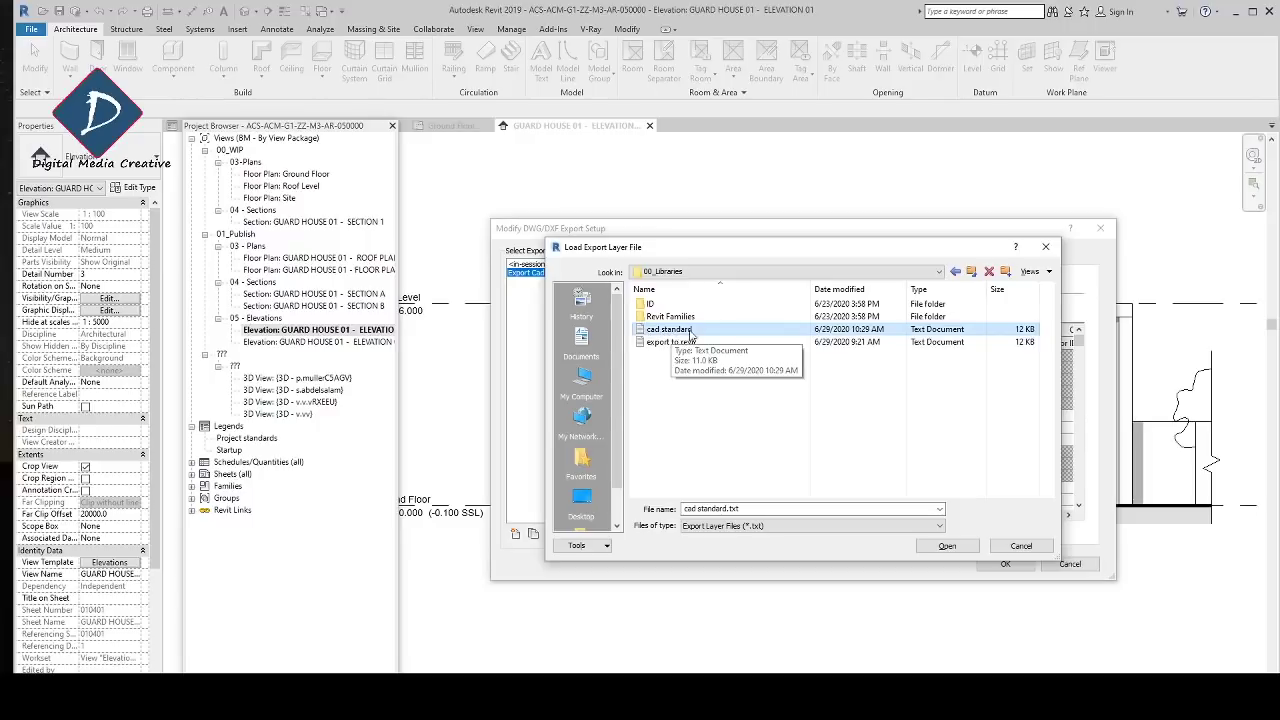
# - Load cad standard.txt layers, review the layer mapping table, and keep export layer option BYLAYER
pyautogui.click(927, 548)
pyautogui.moveTo(875, 343); pyautogui.dragTo(881, 343)
pyautogui.scroll(-4, 860, 427)
pyautogui.scroll(-3, 860, 427)
pyautogui.scroll(-3, 858, 435)
pyautogui.moveTo(1079, 360)
pyautogui.mouseDown()
pyautogui.moveTo(1078, 527)
pyautogui.moveTo(1080, 343)
pyautogui.mouseUp()
pyautogui.click(830, 280)
pyautogui.click(862, 304)
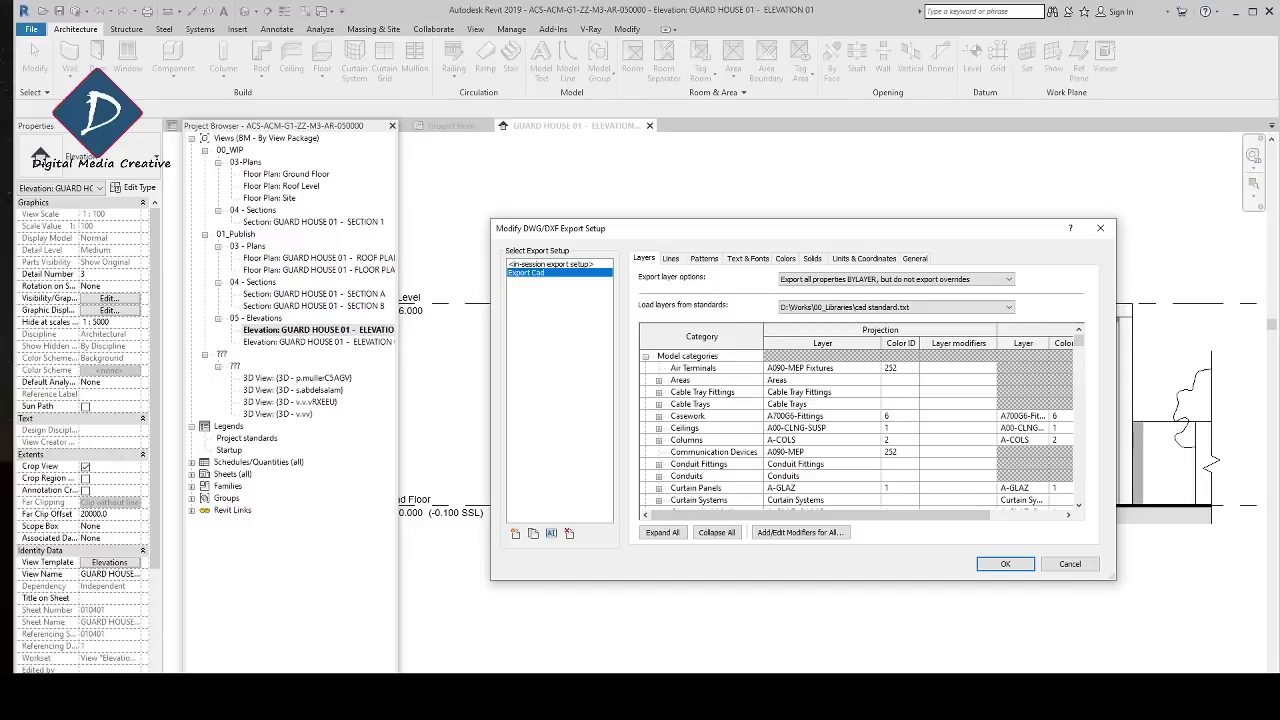